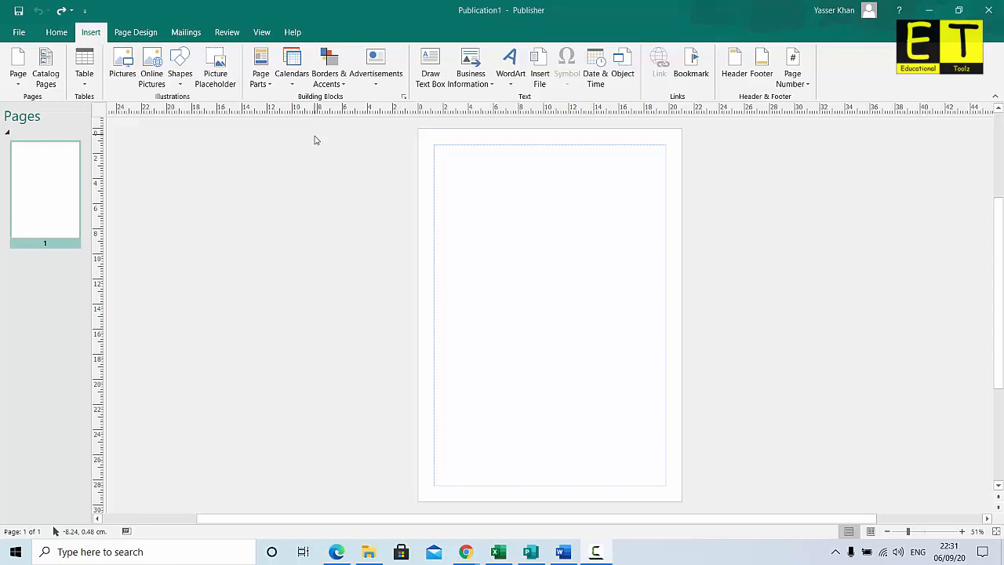
key(super)
text(publis)
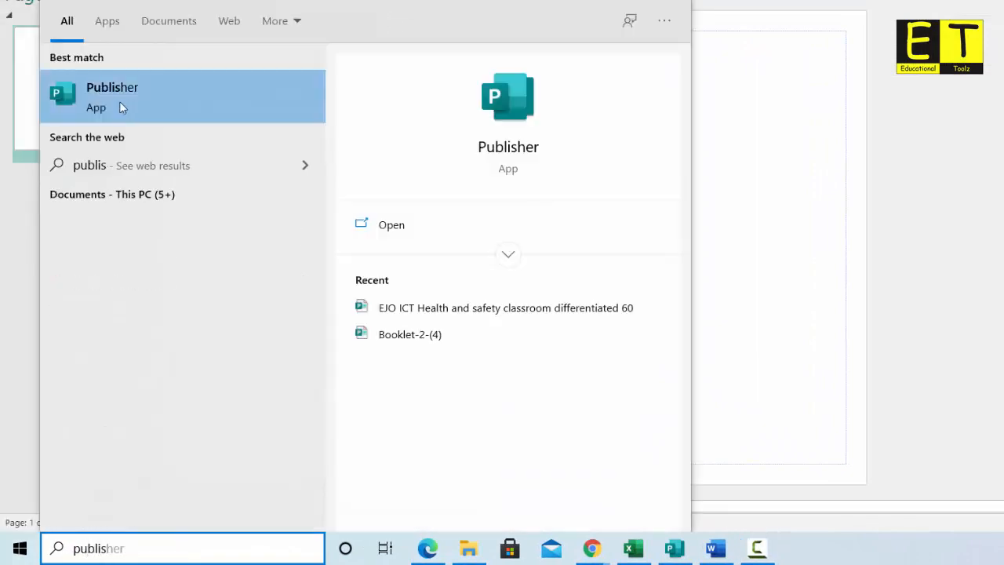
click(902, 149)
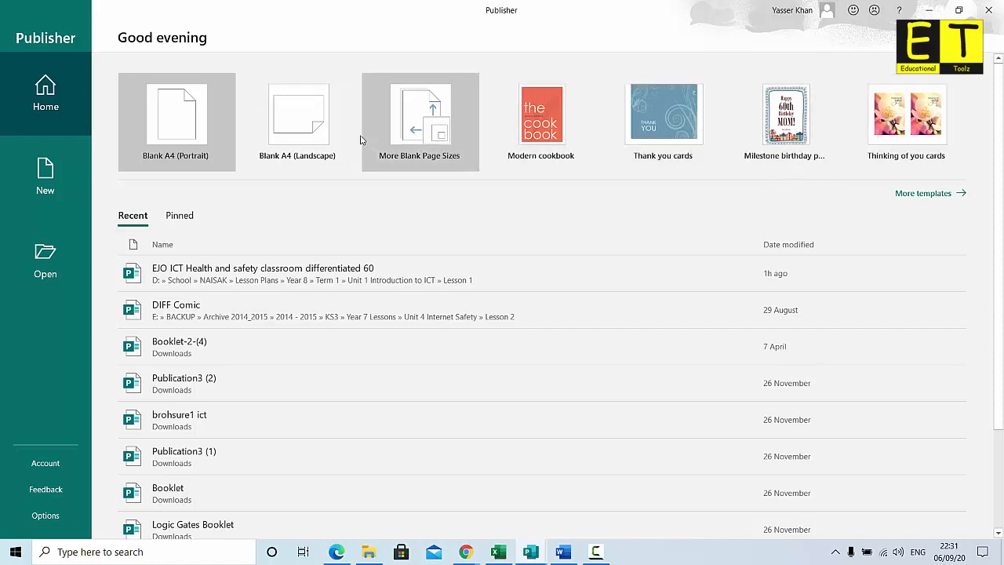
click(181, 128)
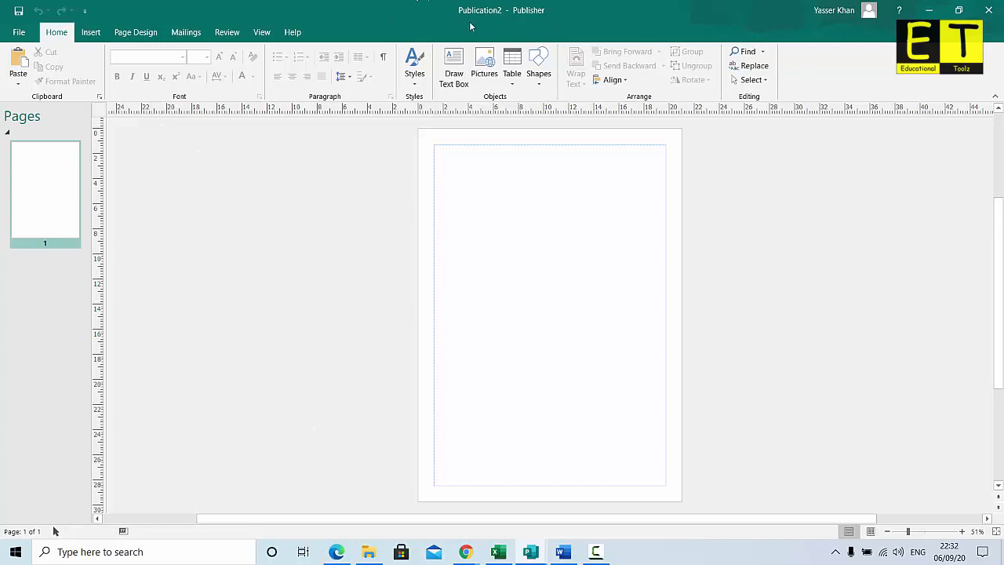
click(990, 11)
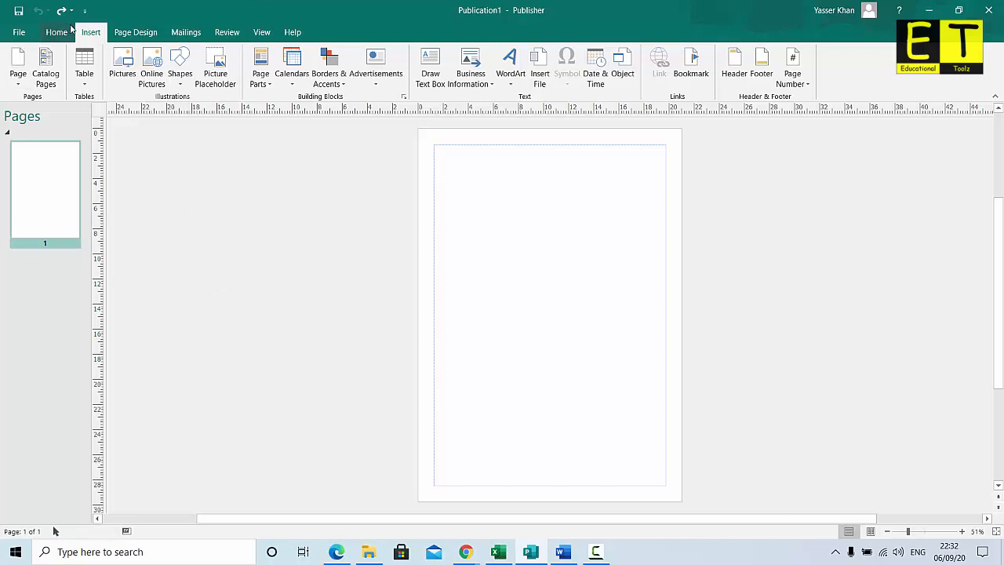
- Apply a solid light blue page background, using the middle tint of the blue accent colour
click(136, 33)
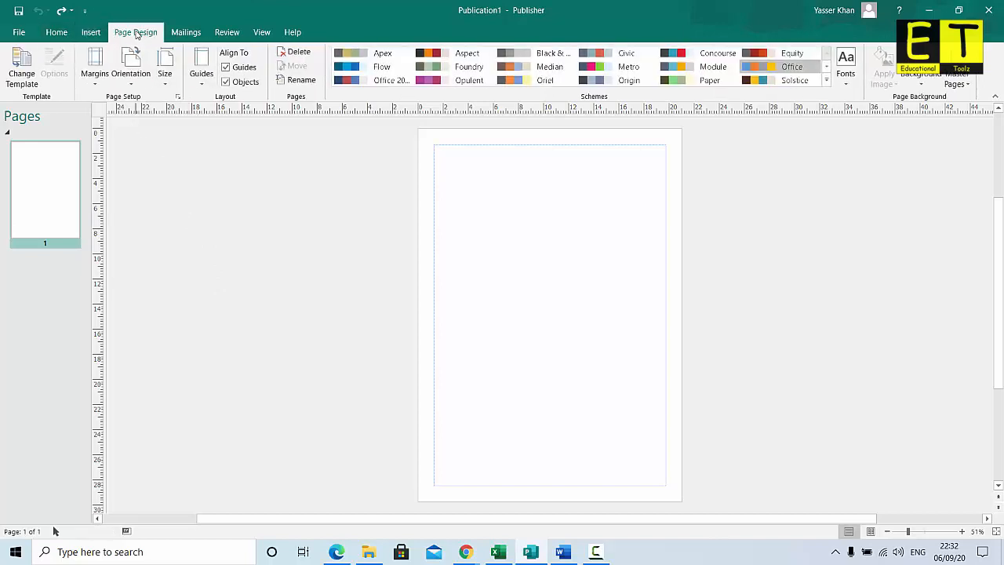
click(903, 85)
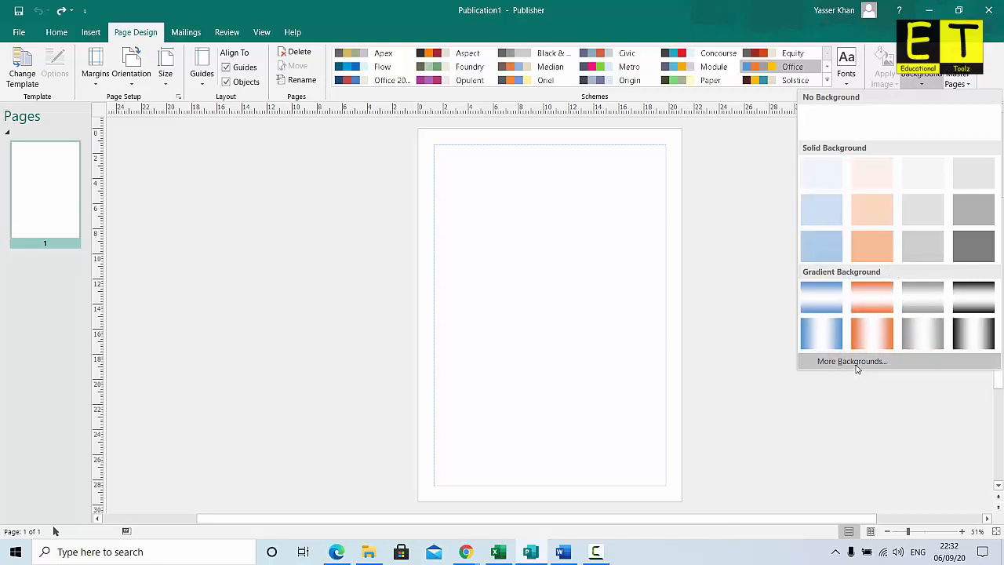
click(826, 208)
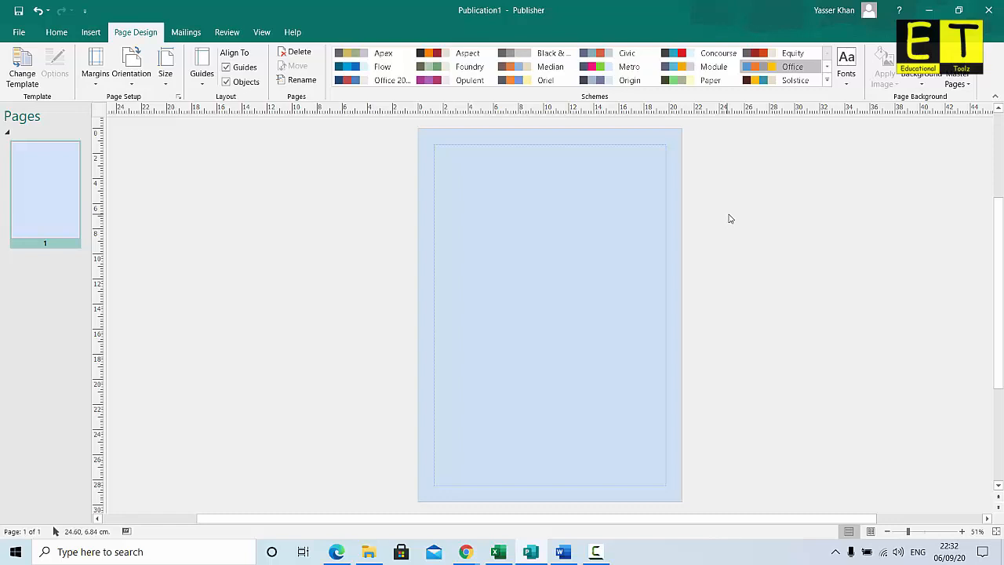
- Start a plain WordArt title in the Gradient Fill - Black style with the text "ICT CLASSROOM RULES"
click(92, 35)
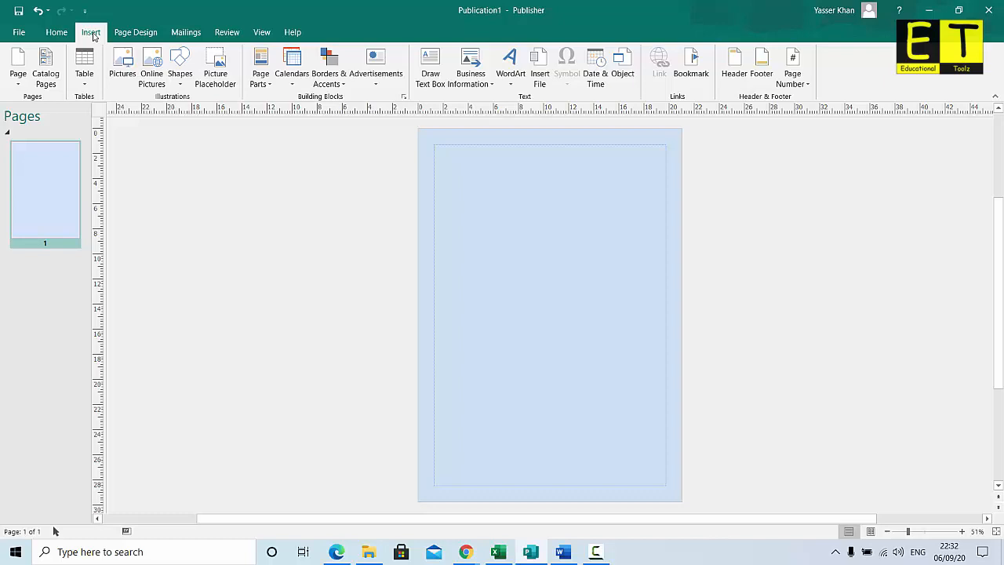
click(507, 84)
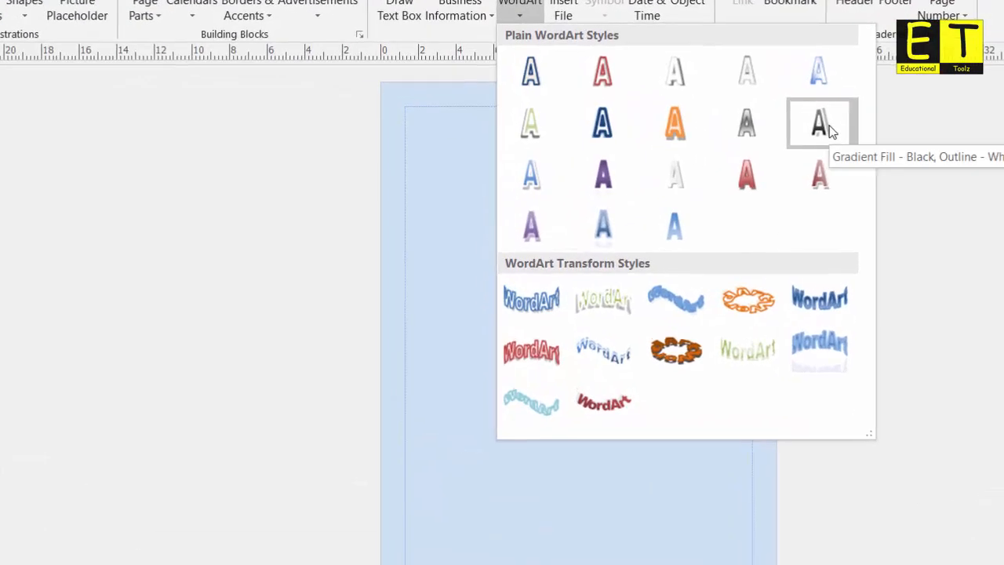
click(820, 123)
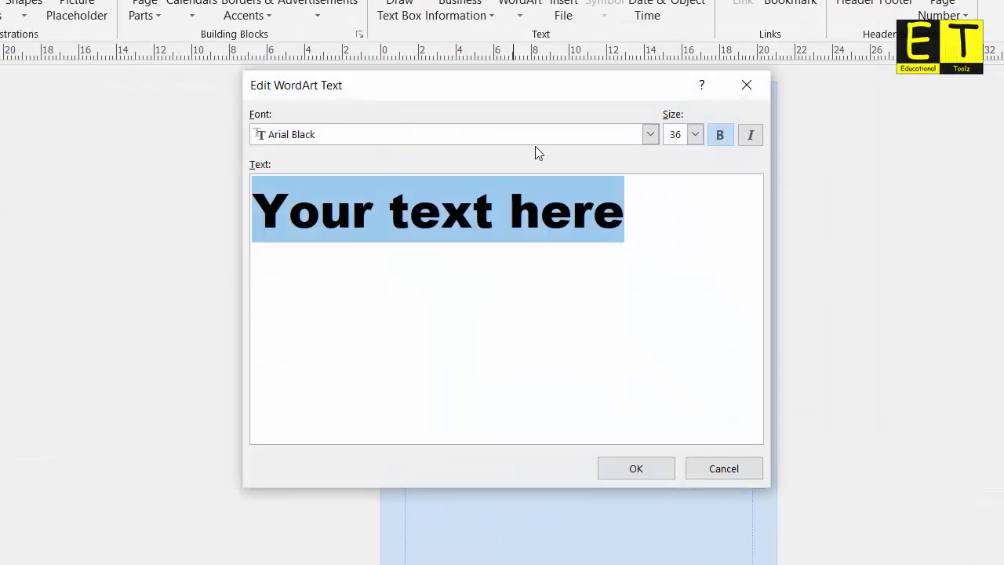
text(I)
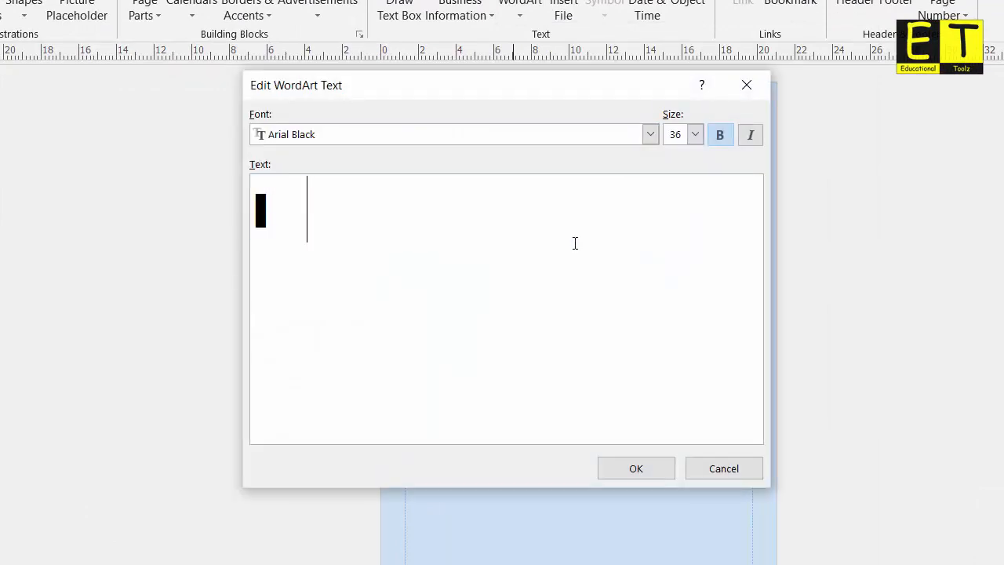
text(CT )
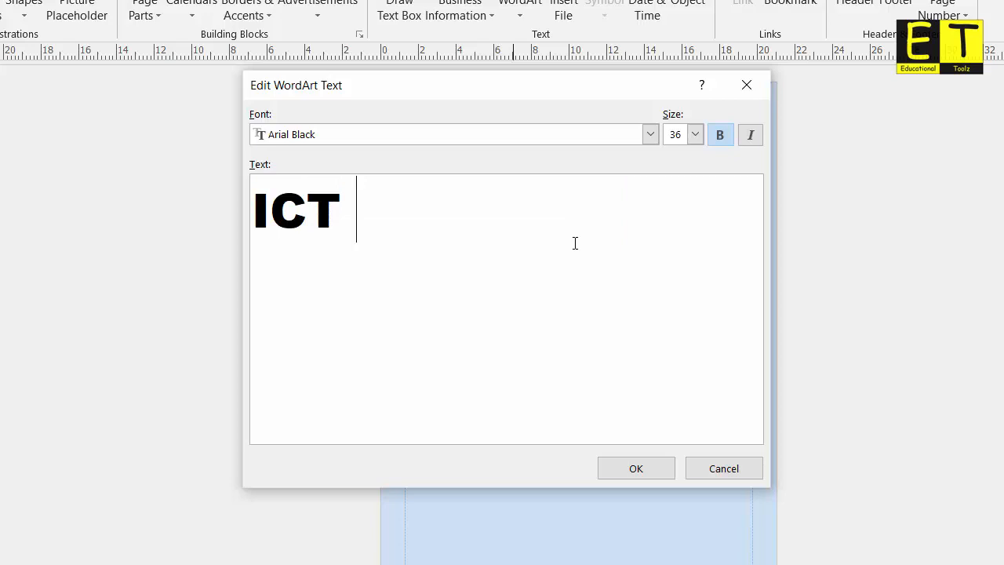
text(CLASSROOM)
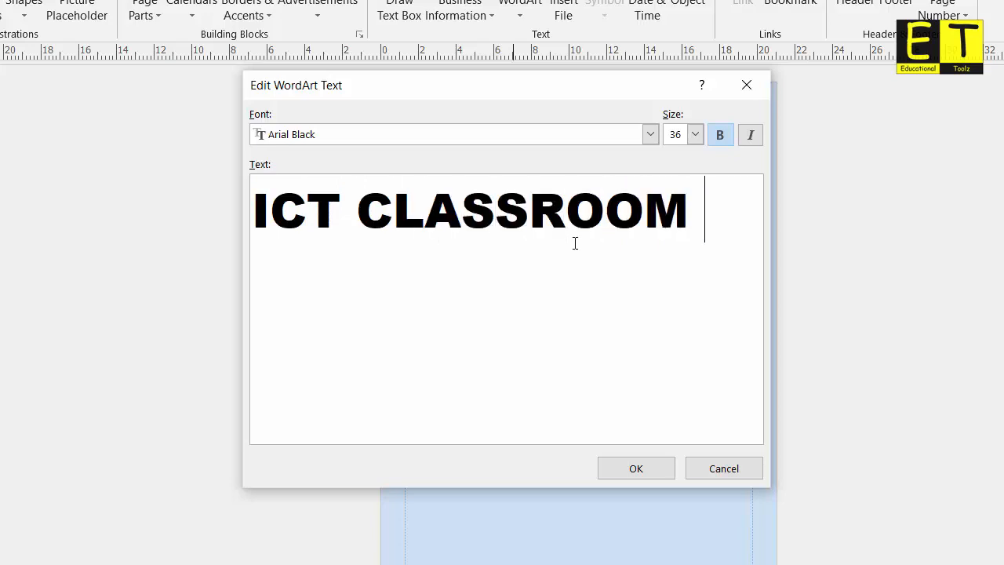
key(Return)
text(RULES)
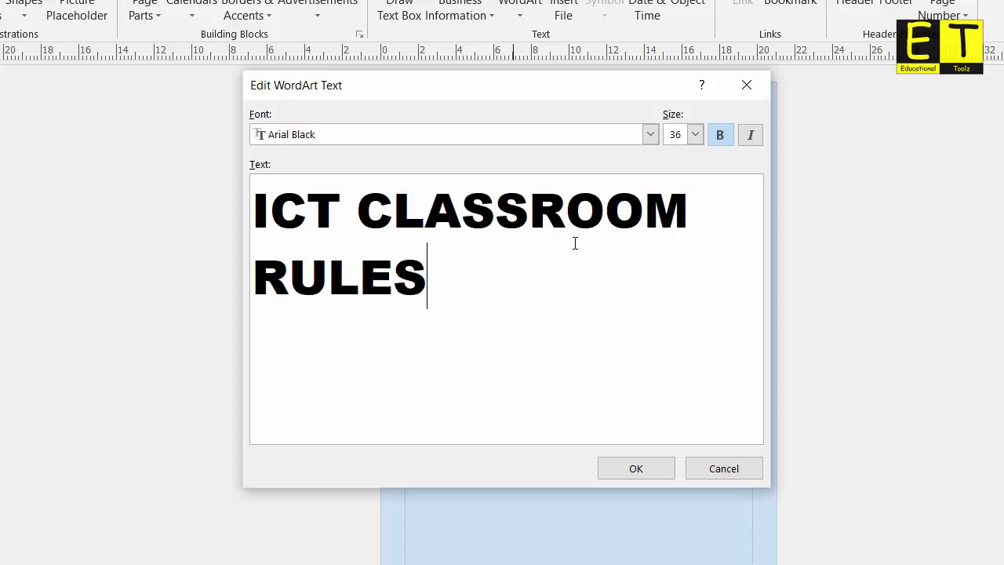
- Set the font of the WordArt title text to Comic Sans MS
click(588, 137)
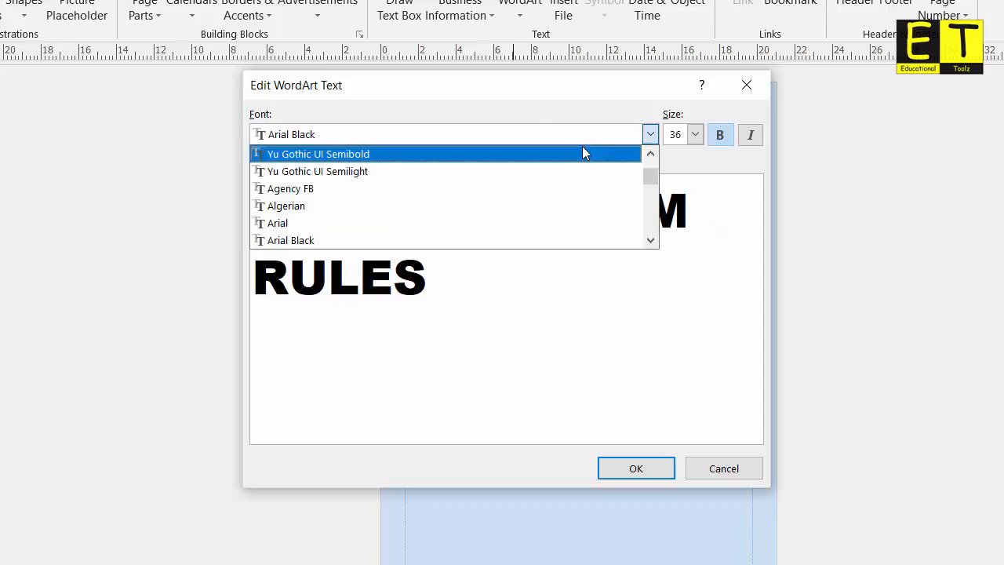
click(507, 133)
click(507, 135)
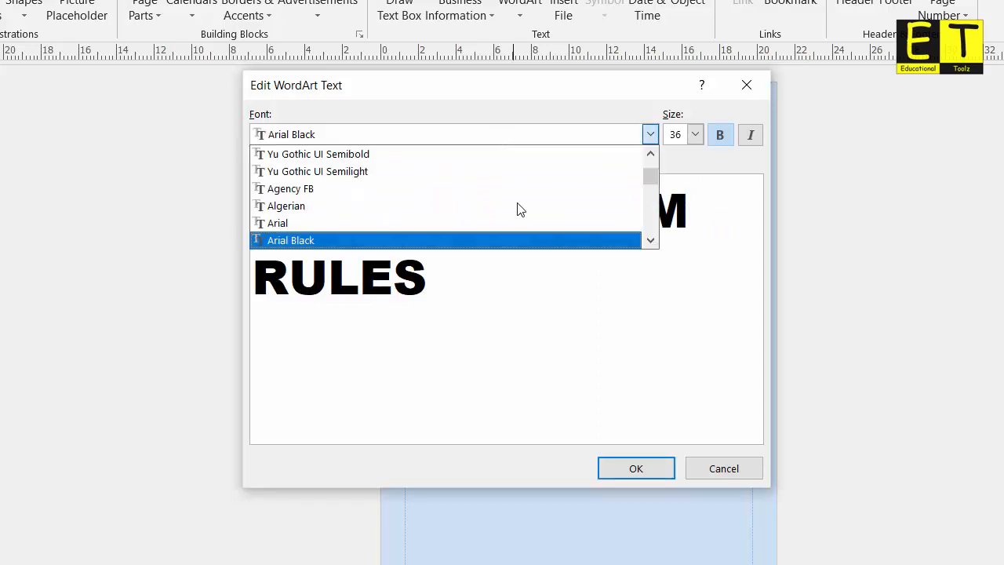
scroll(507, 200, down, 7)
scroll(468, 209, down, 2)
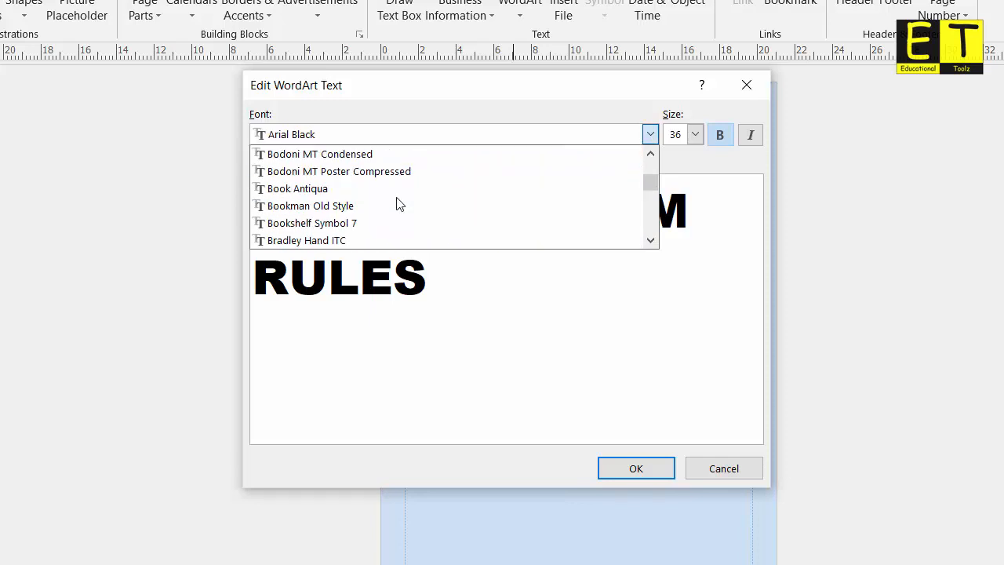
scroll(406, 225, down, 6)
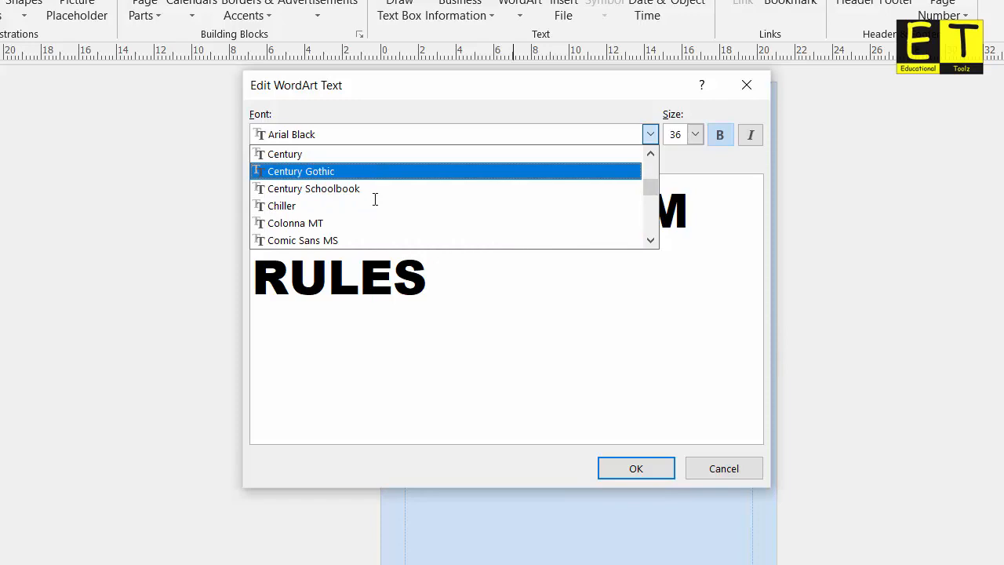
scroll(375, 199, down, 1)
click(317, 206)
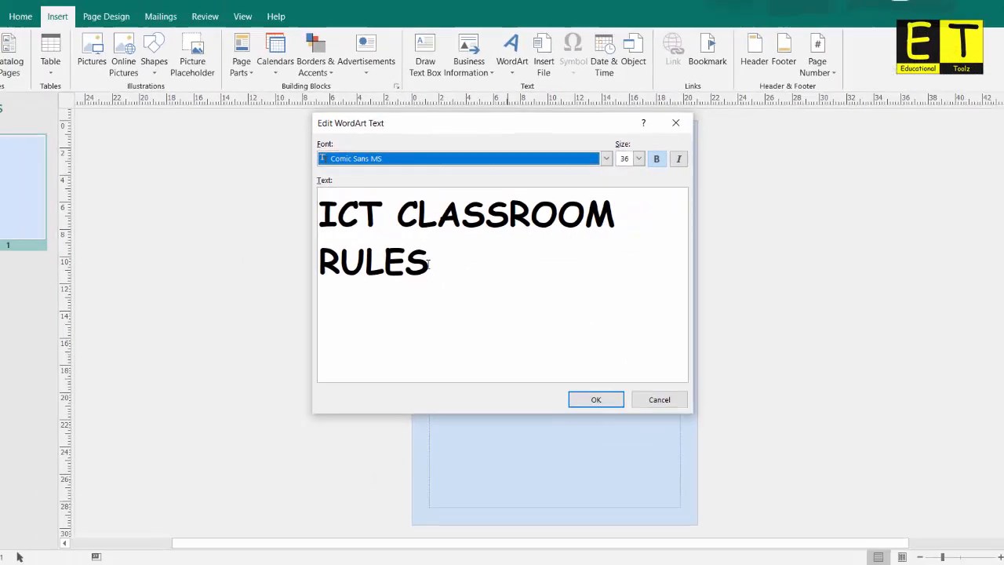
click(487, 294)
drag(487, 294, 205, 178)
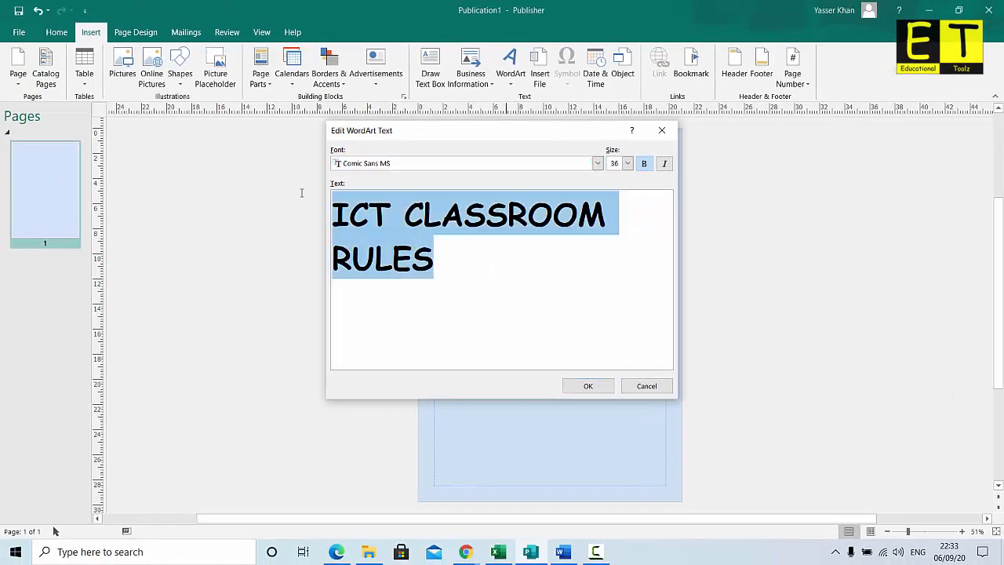
click(644, 164)
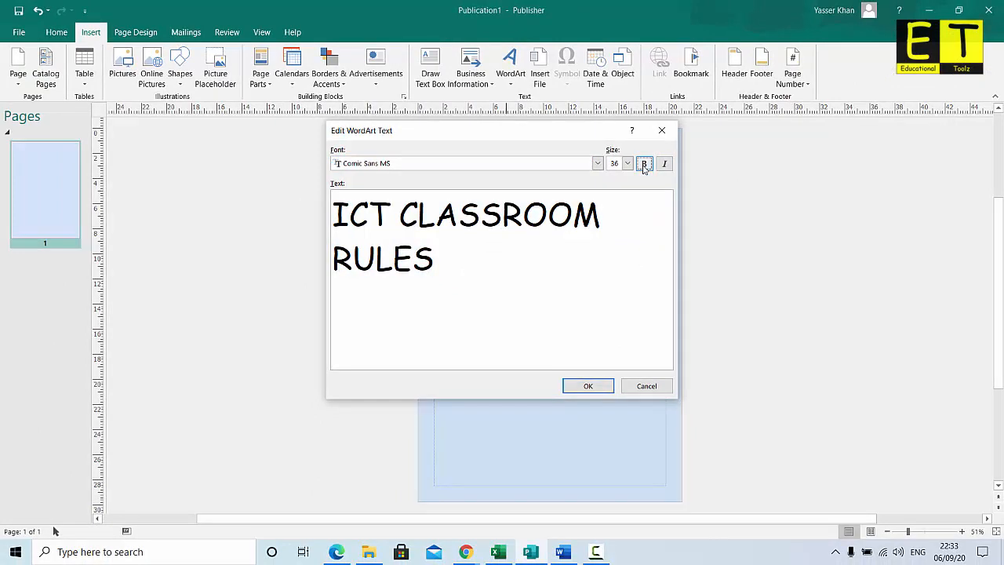
click(644, 165)
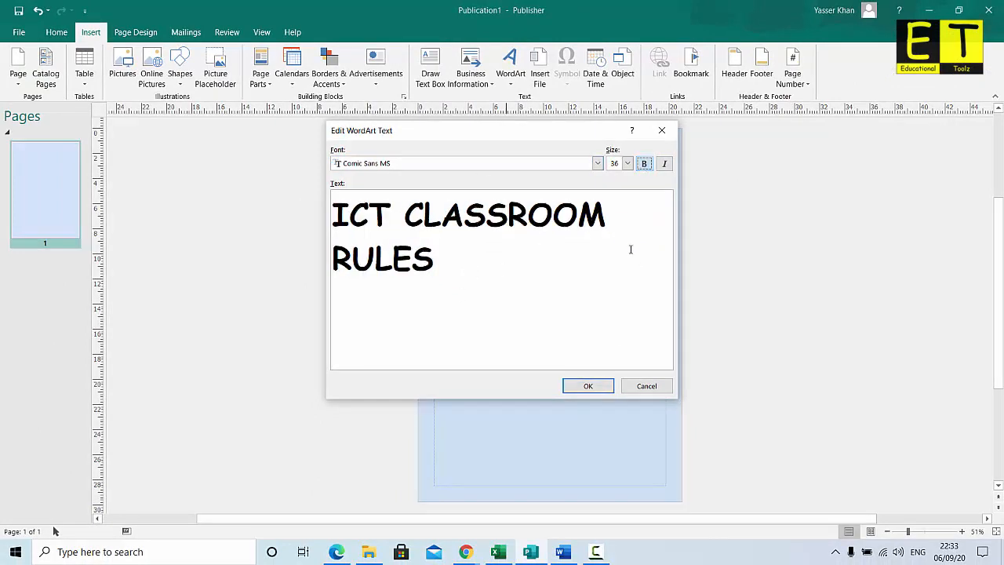
- Insert the WordArt title and move it to the top of the page inside the margins, at about 2.70, 1.83 cm
click(588, 386)
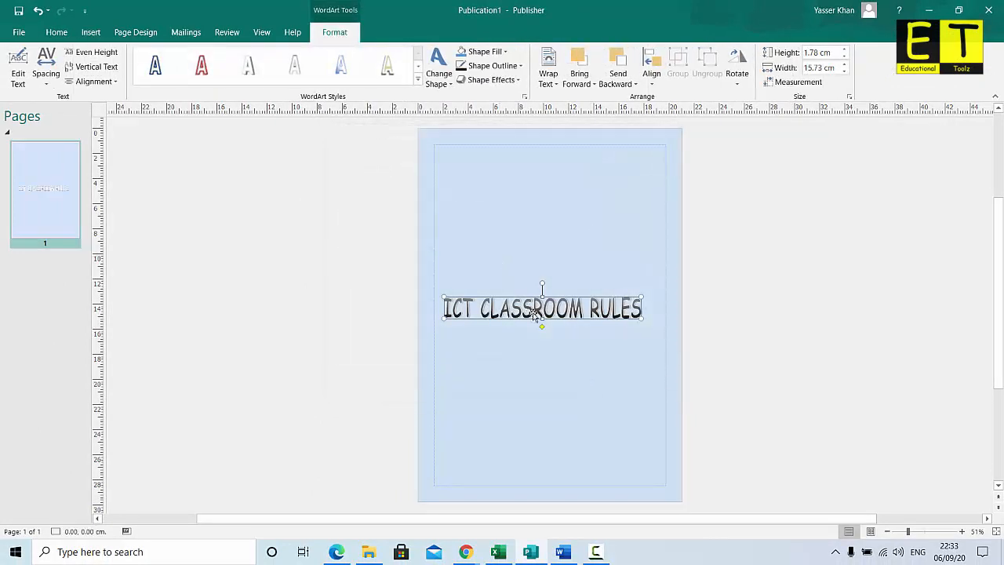
drag(538, 299, 549, 166)
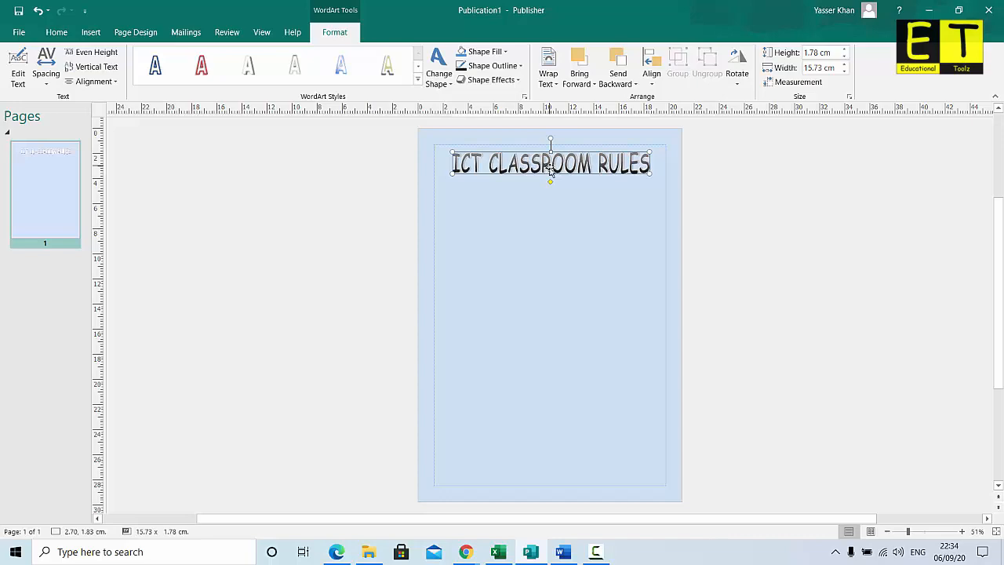
click(523, 249)
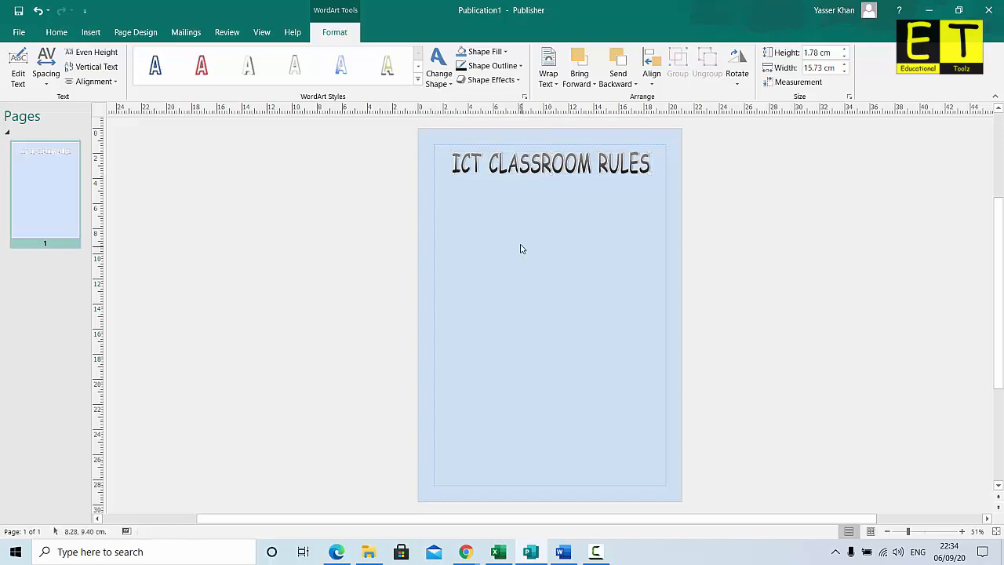
- Set the page background to the solid 10% tint of Accent 1 and nudge the title slightly down
click(146, 37)
click(898, 18)
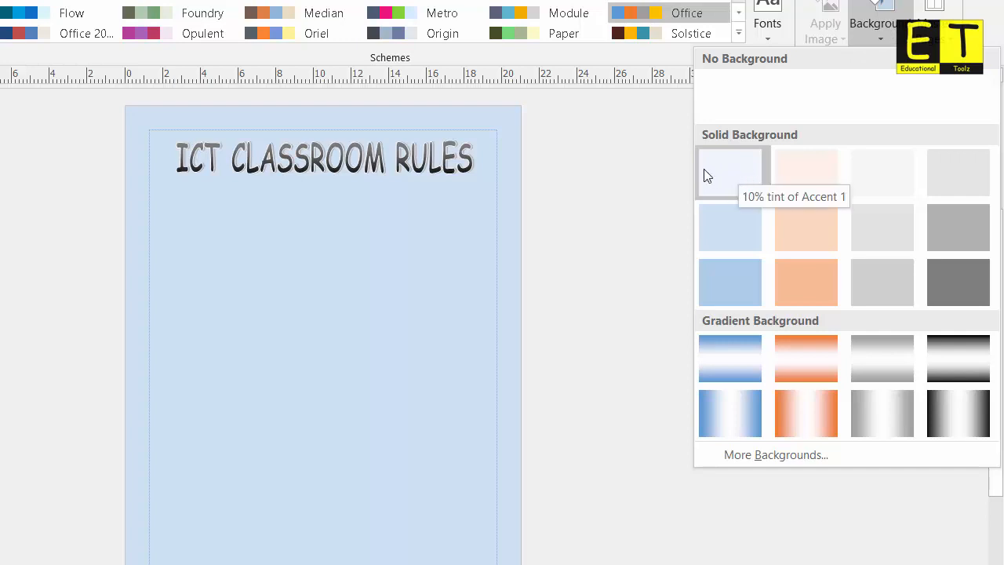
click(720, 173)
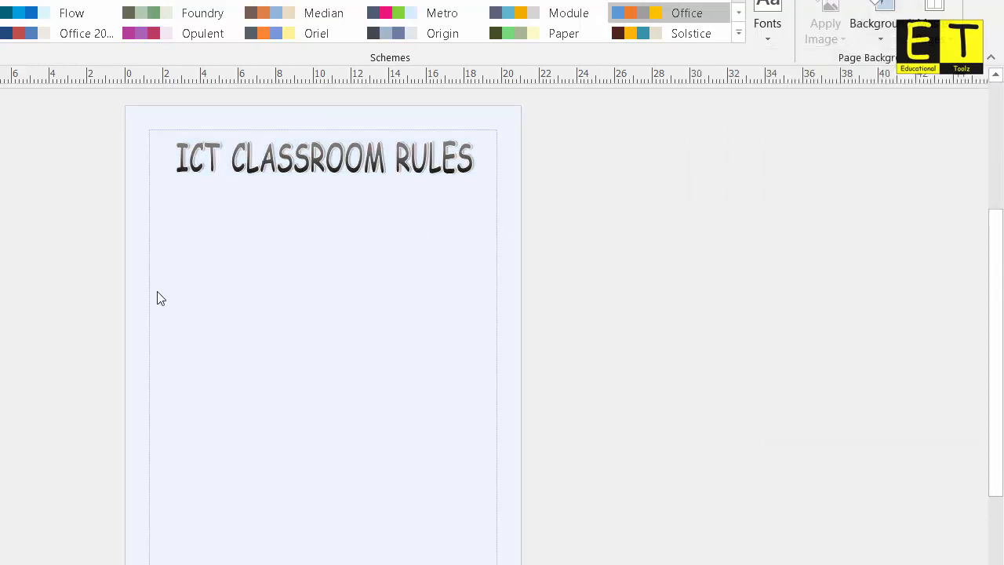
click(273, 161)
drag(299, 161, 299, 165)
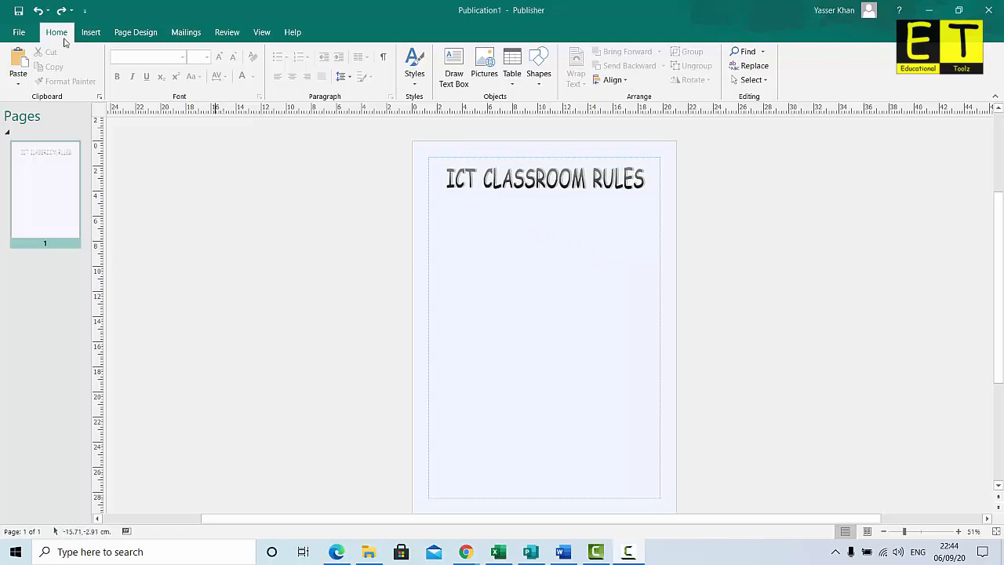
- Draw a text box about 13.6 × 1.8 cm below the title containing "1. No food or drink in any of the ICT classrooms."
click(93, 35)
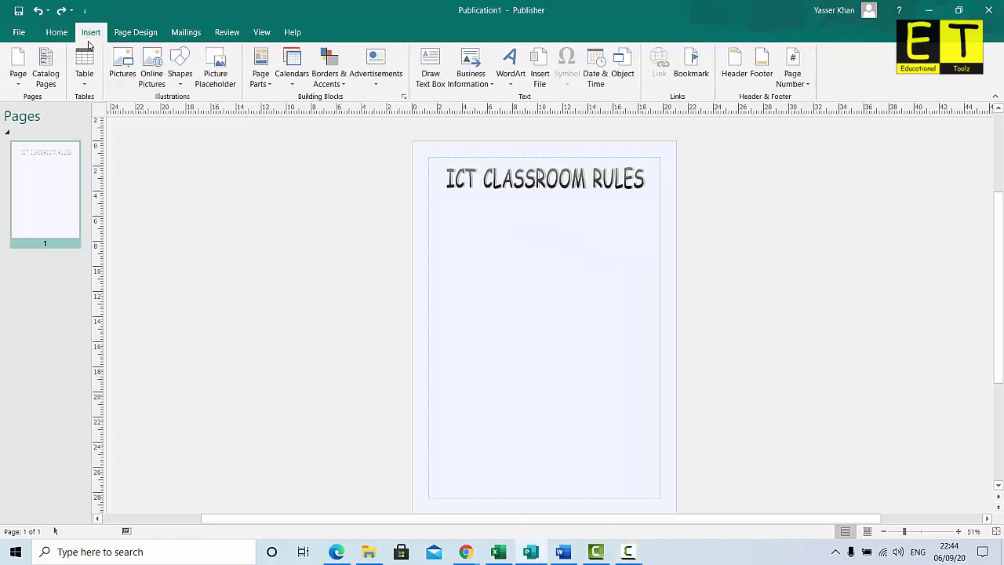
click(430, 69)
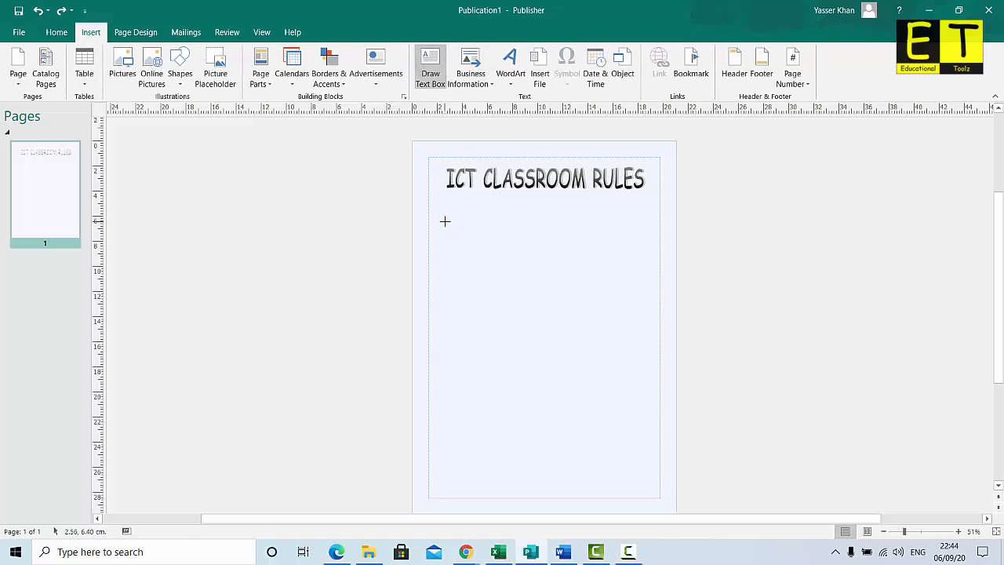
drag(444, 221, 619, 248)
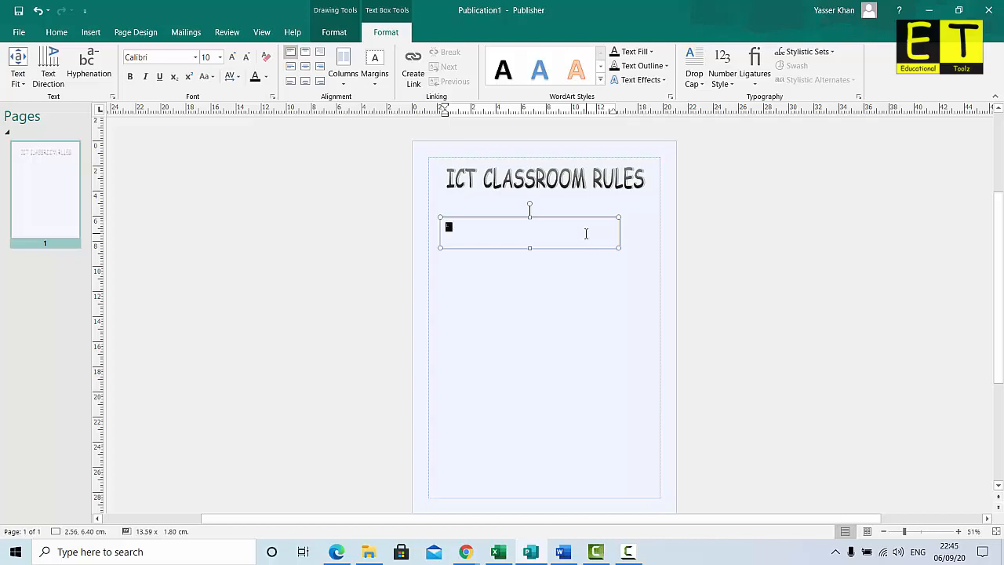
text(1. No food or drink in any of the ICT classrooms.)
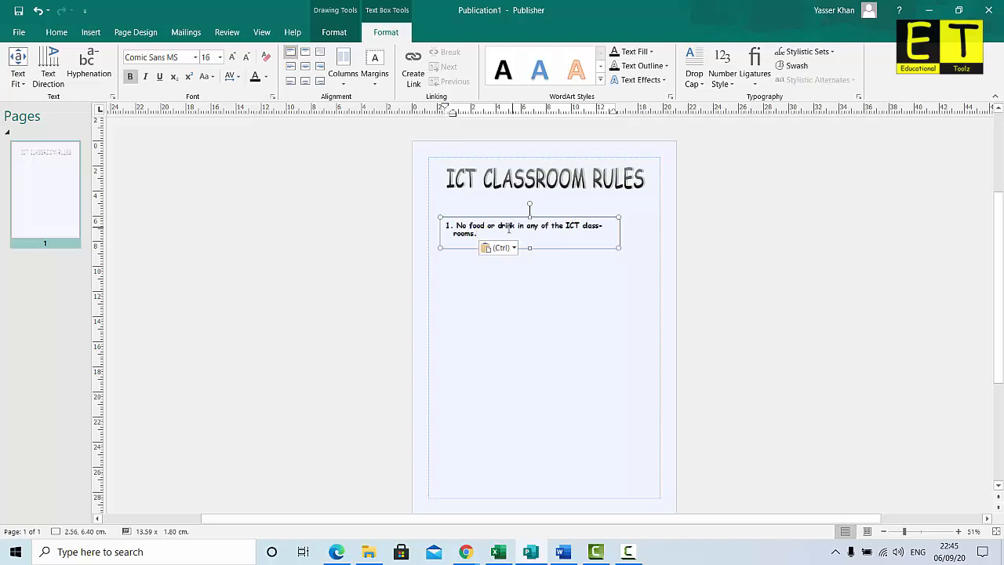